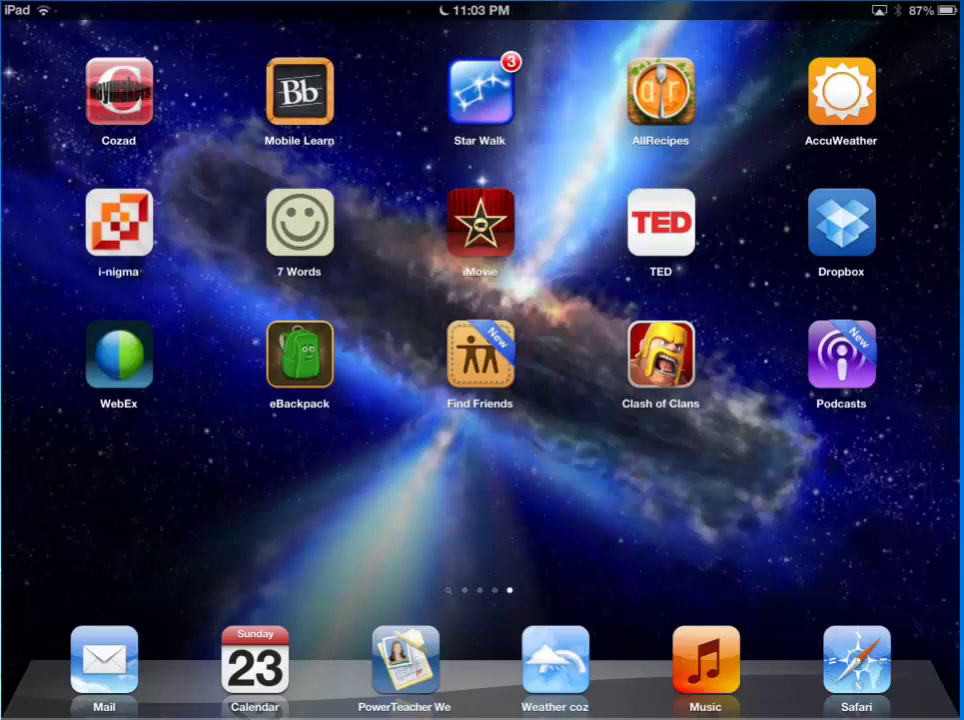
# Launch eBackpack and open My eBackpack to list its top-level folders
pyautogui.click(296, 383)
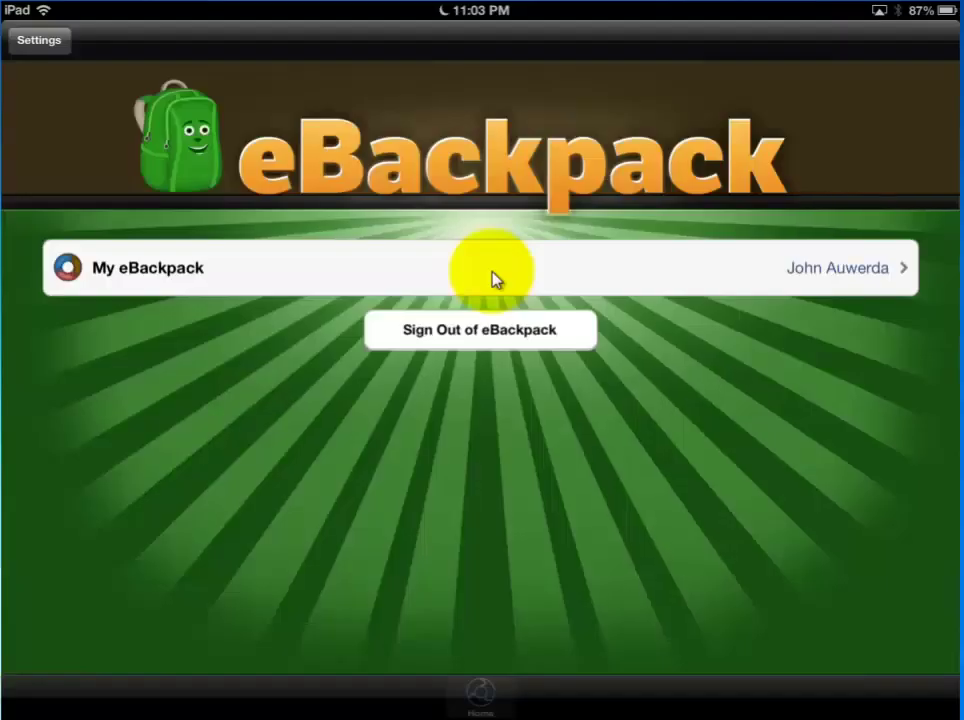
pyautogui.click(492, 270)
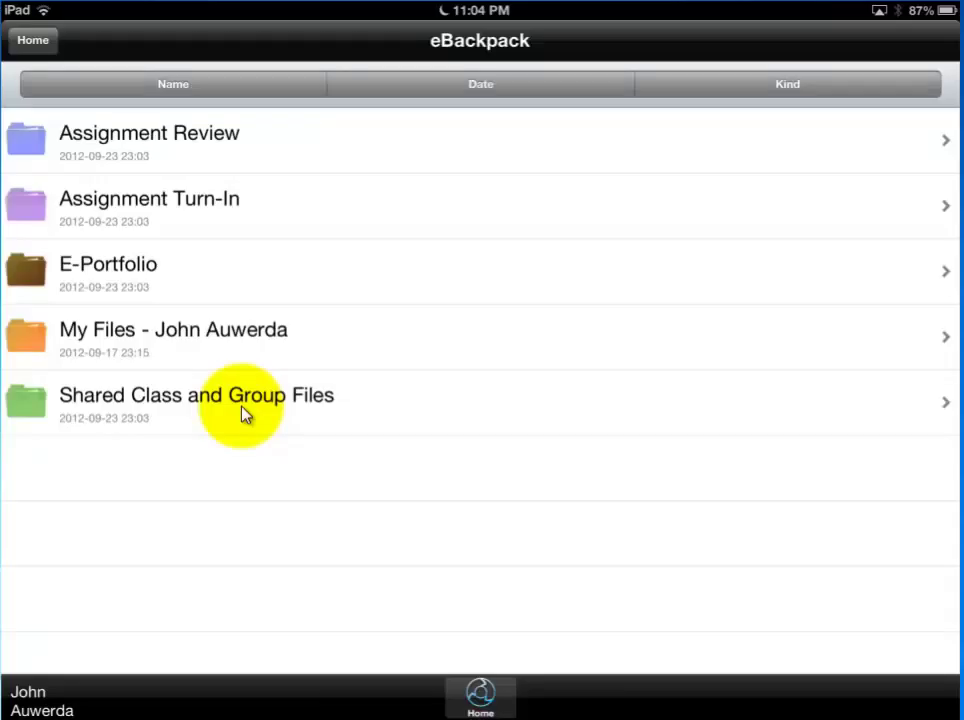
# Browse Shared Class and Group Files > 4th Science 9-4 > Lab 2-3 Thermal Energy
pyautogui.click(245, 414)
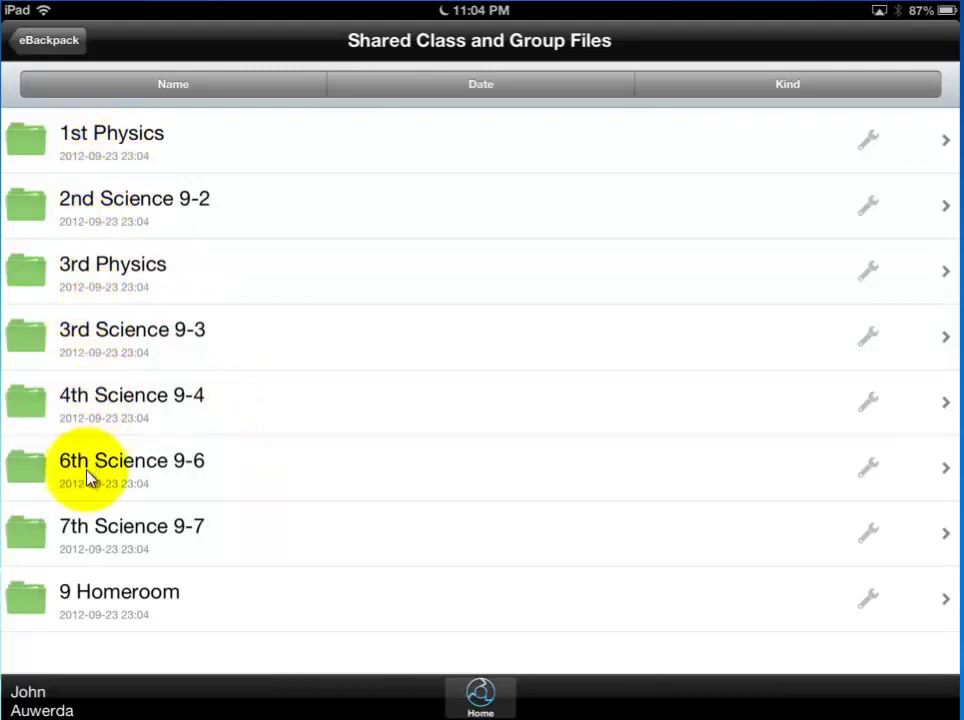
pyautogui.click(124, 403)
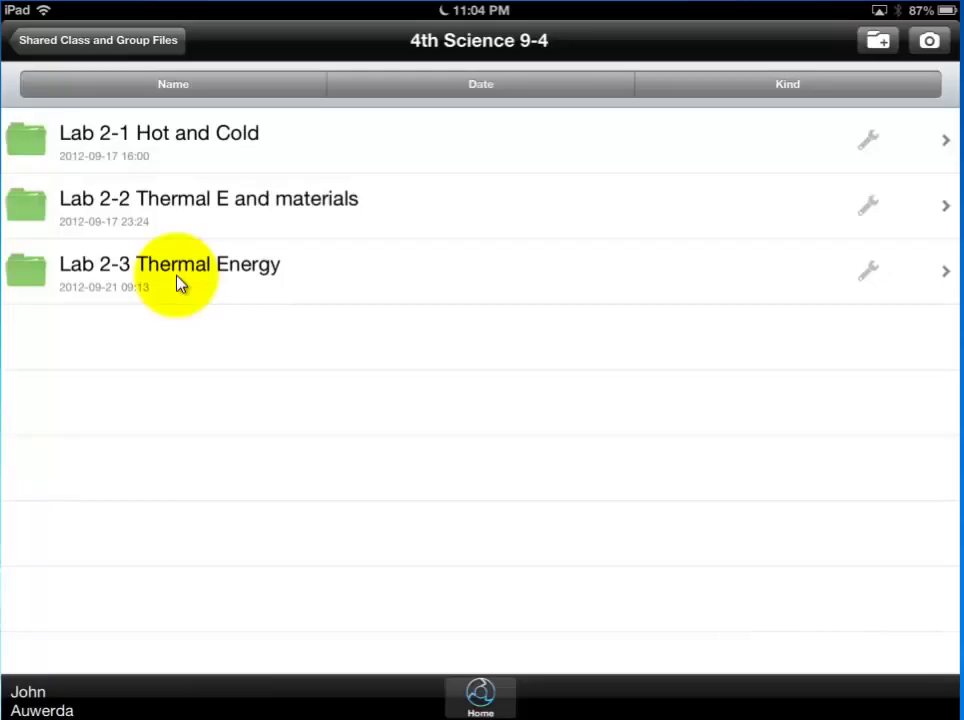
pyautogui.click(178, 283)
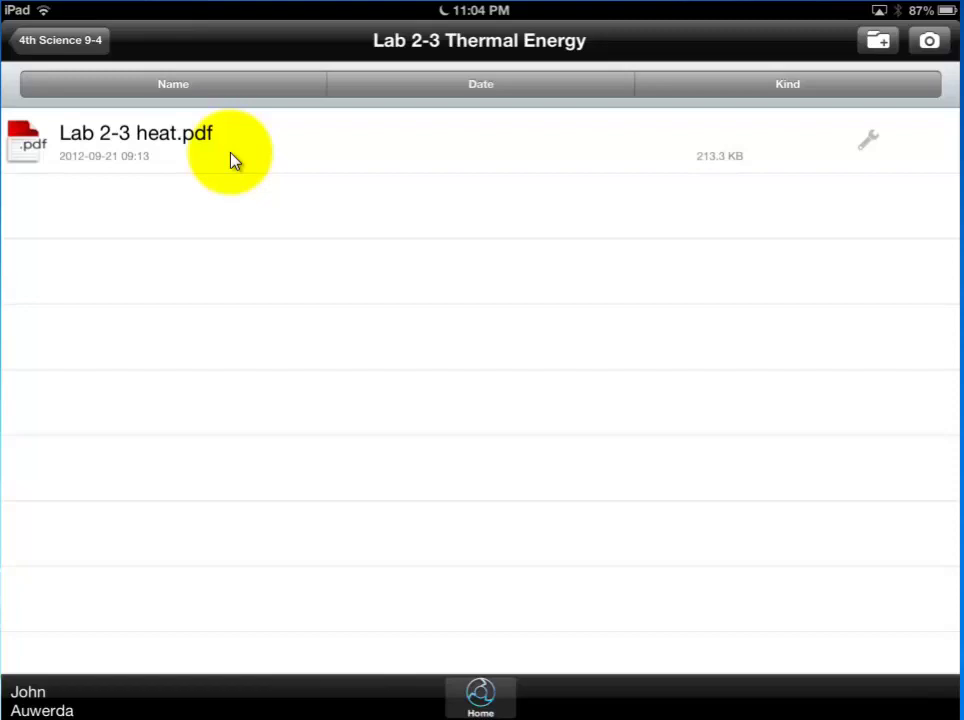
# Open Lab 2-3 heat.pdf and bring up its Open In app list
pyautogui.click(231, 161)
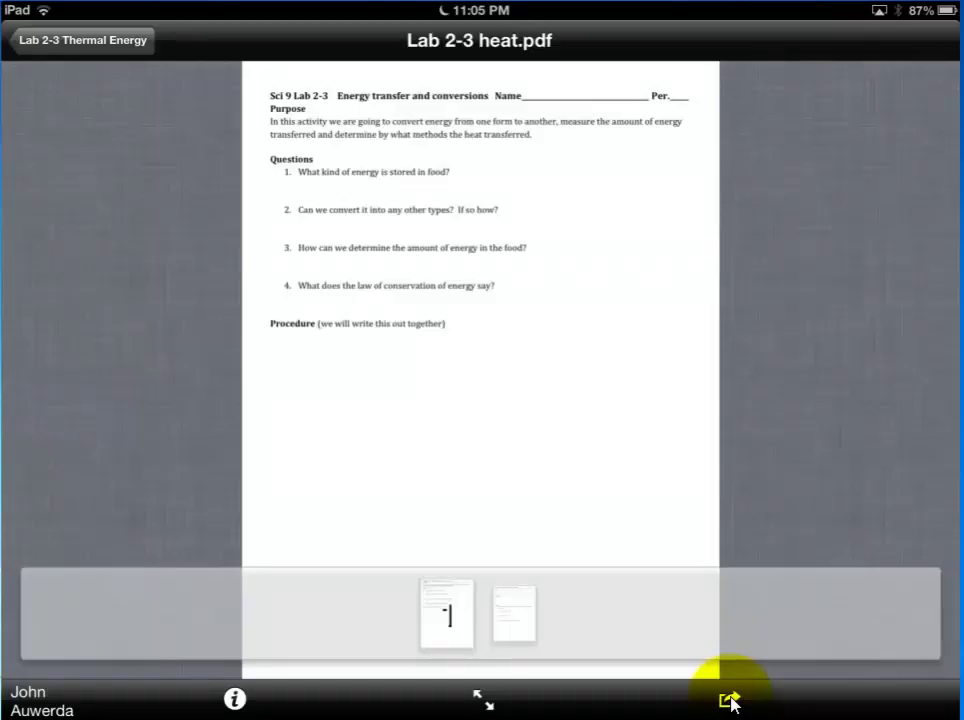
pyautogui.click(729, 700)
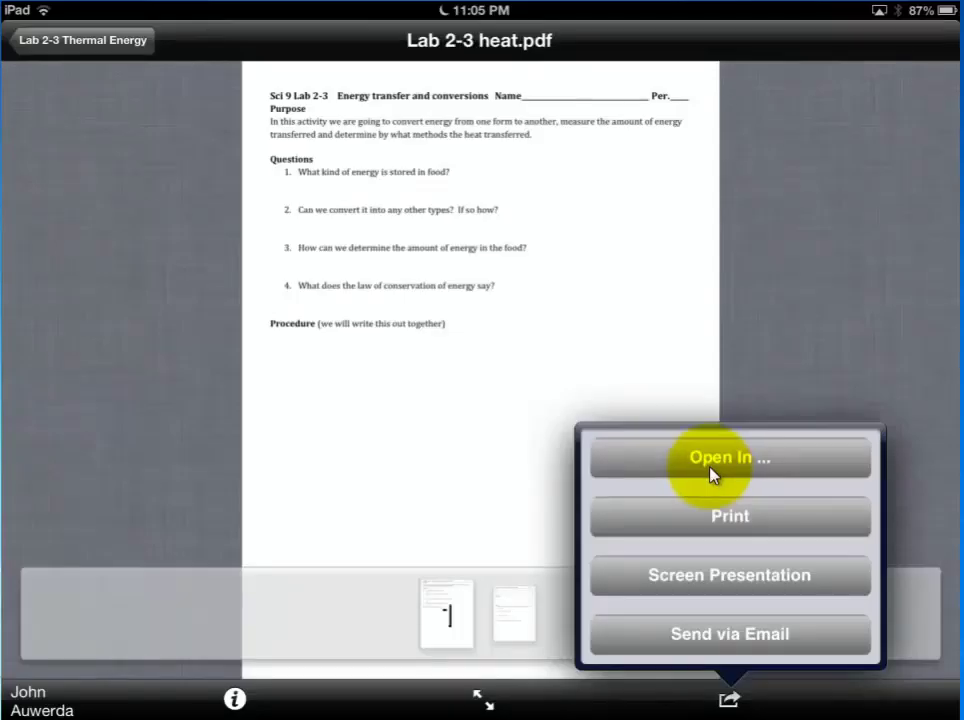
pyautogui.click(698, 466)
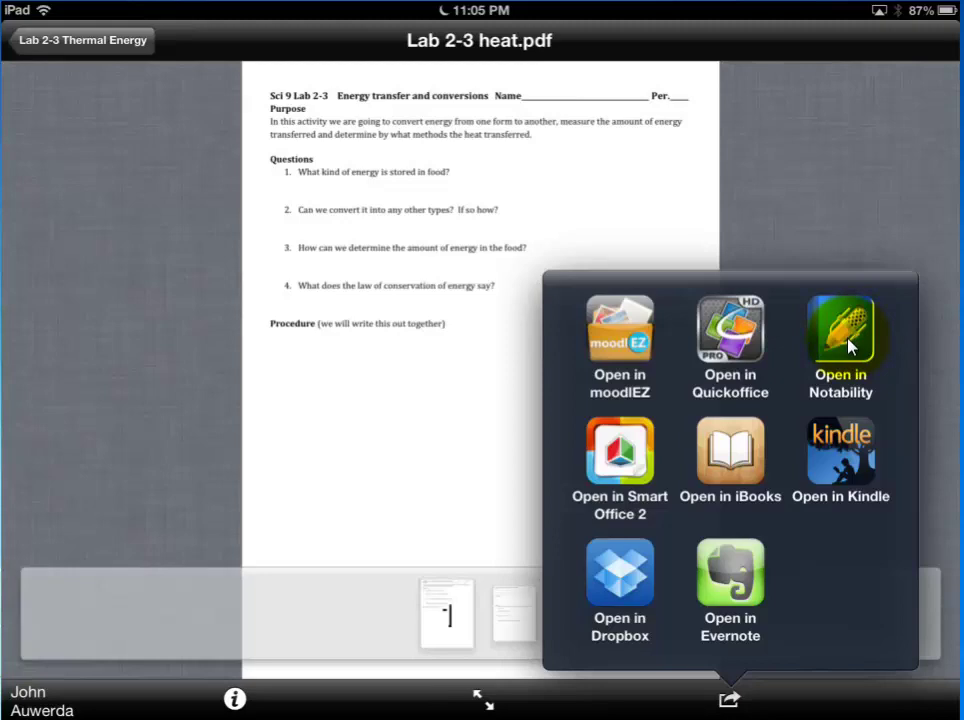
# Send the PDF to Notability and import pages 1–2 as a new note
pyautogui.click(848, 345)
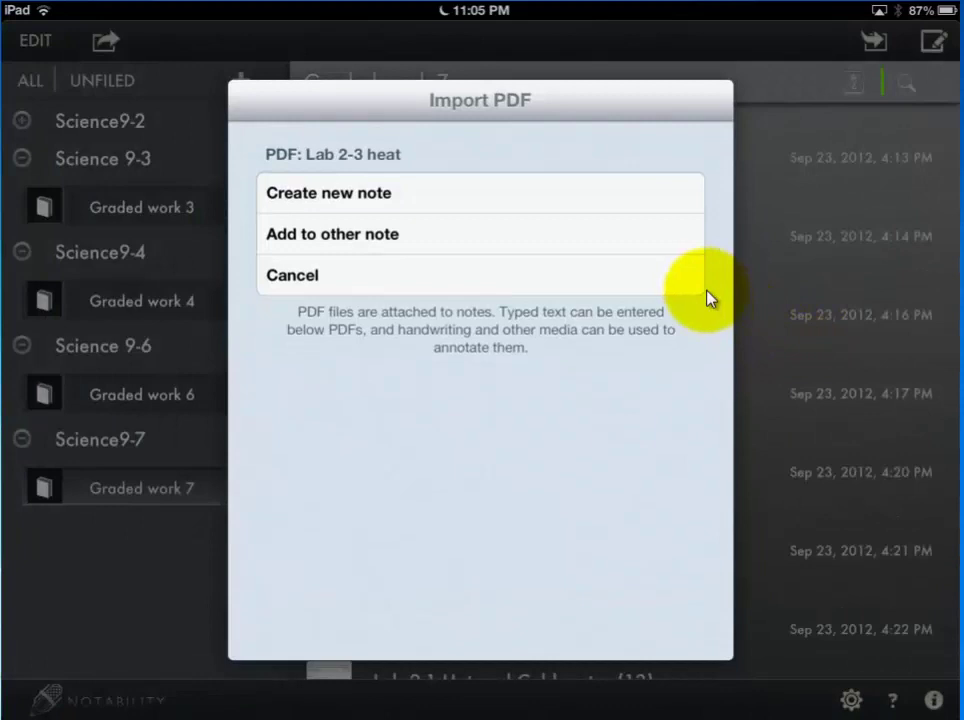
pyautogui.click(428, 194)
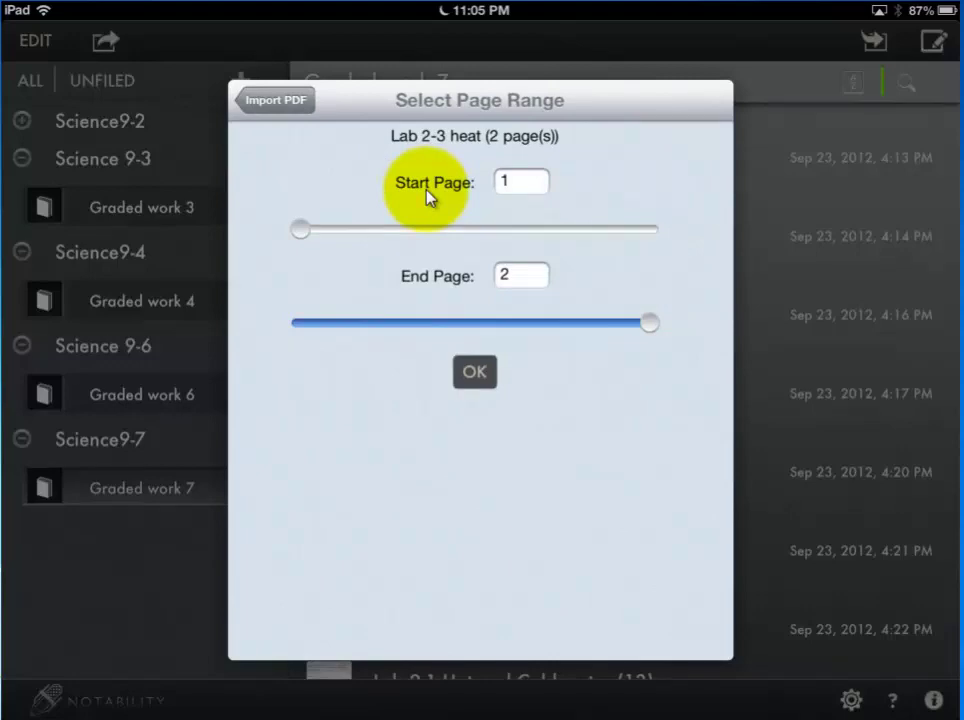
pyautogui.click(474, 371)
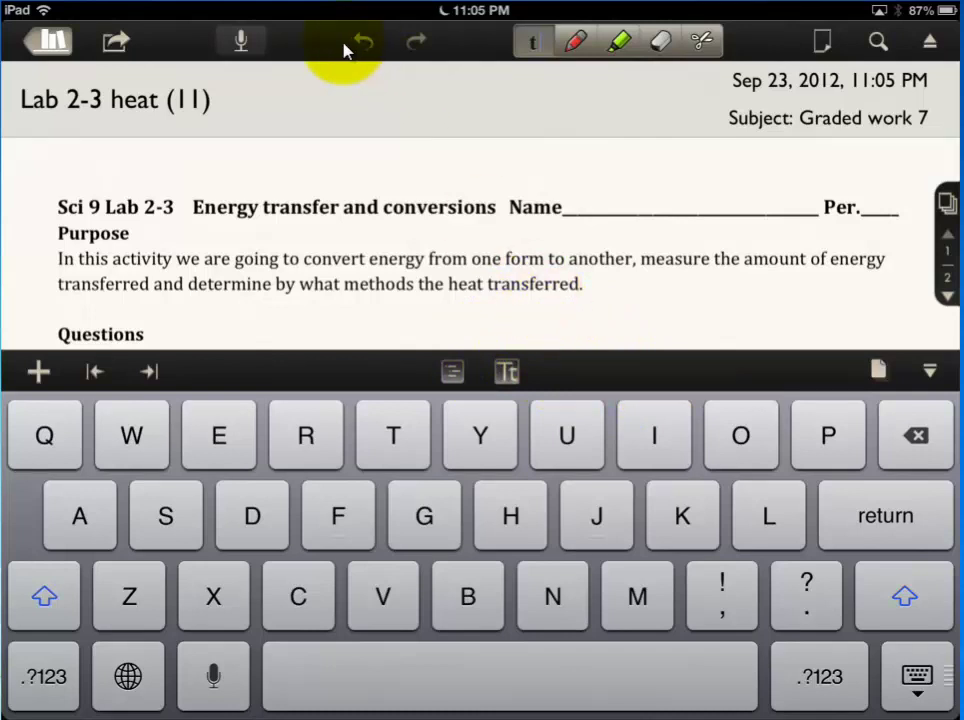
# Append the student's full name to the note title 'Lab 2-3 heat (11)'
pyautogui.click(240, 101)
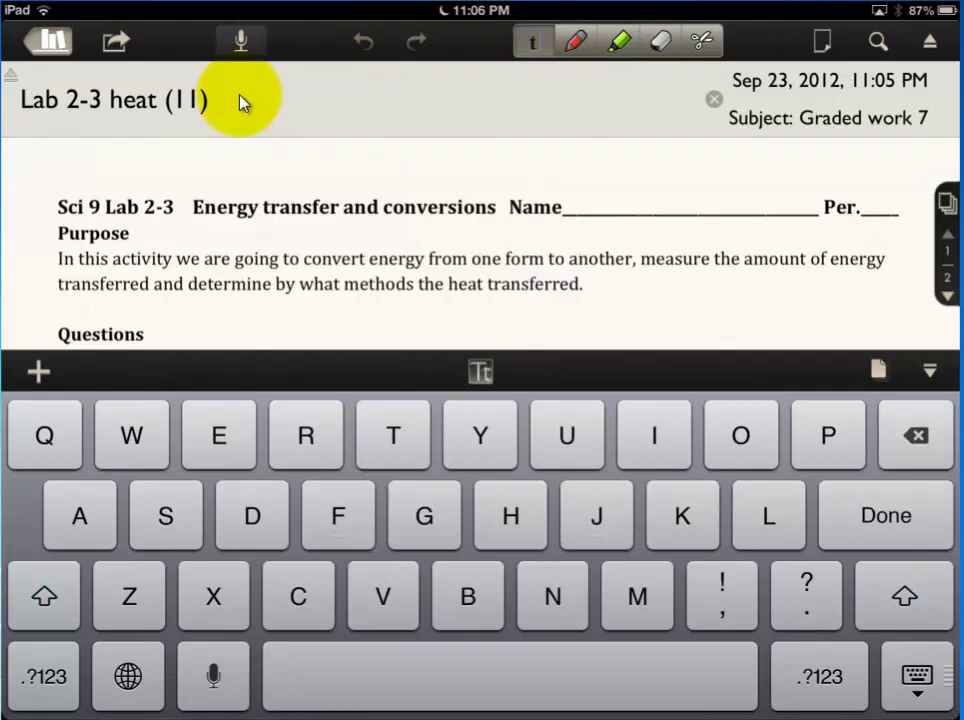
pyautogui.press('shift')
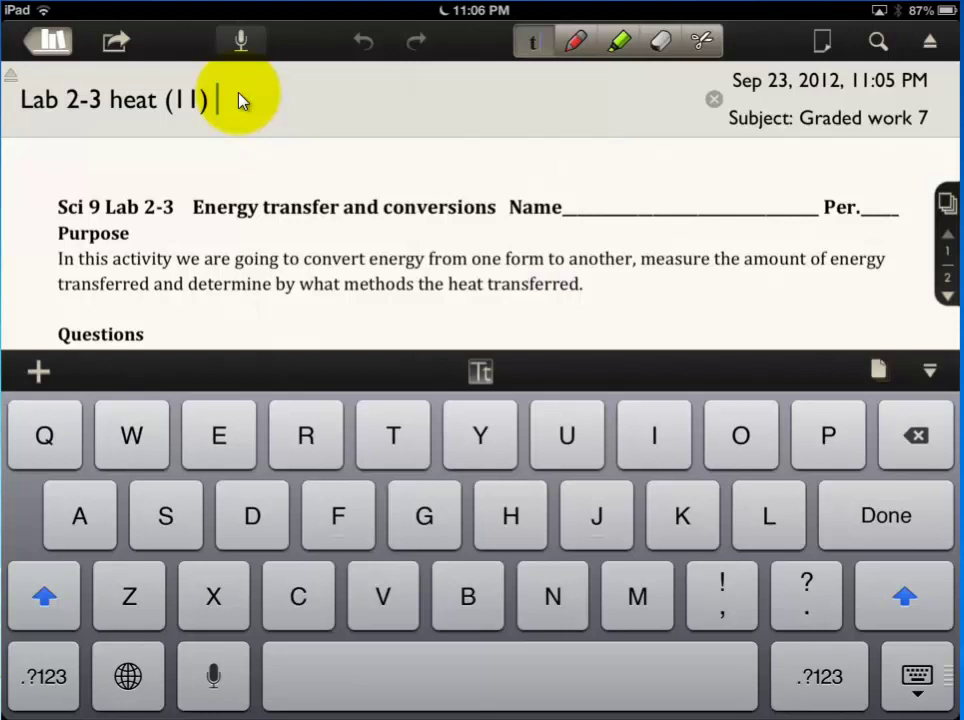
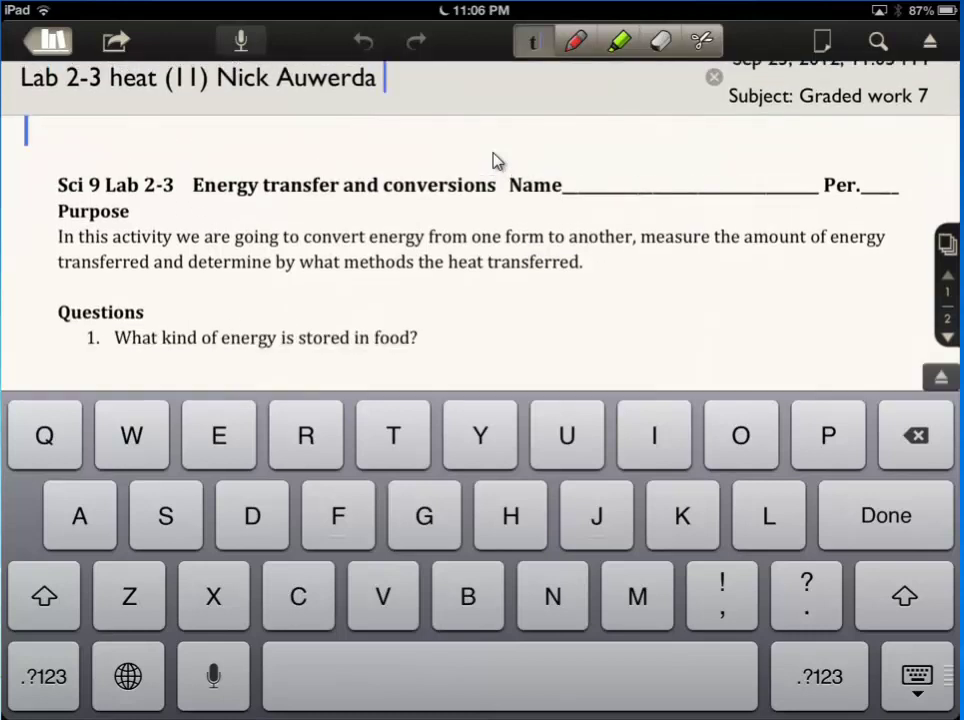
pyautogui.press('Return')
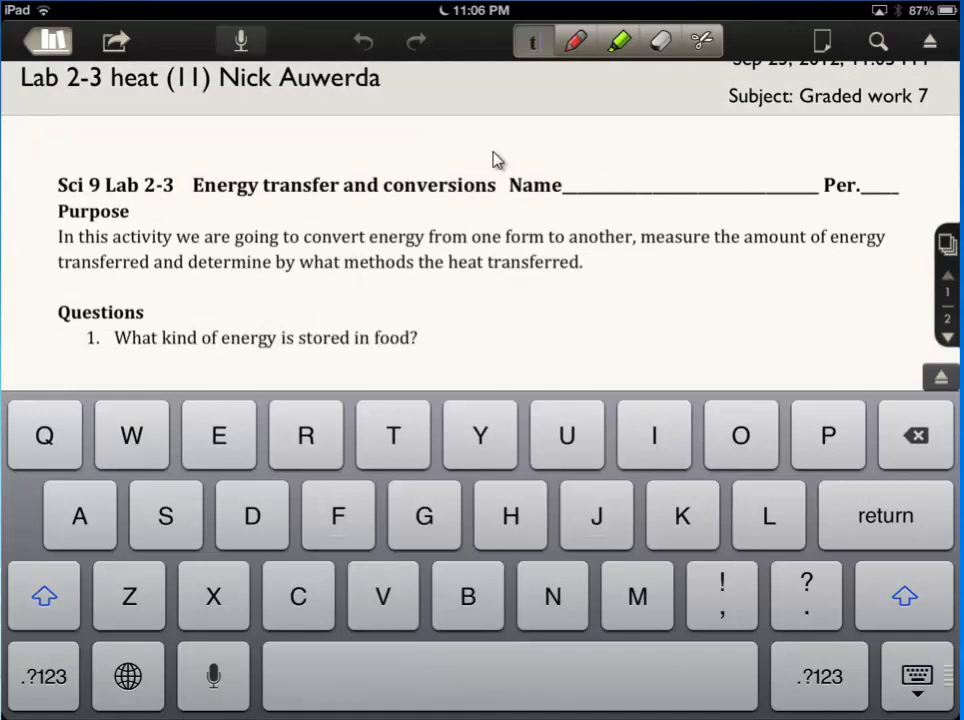
# Share the note with destination Open In and list apps via Open Note In…
pyautogui.press('Escape')
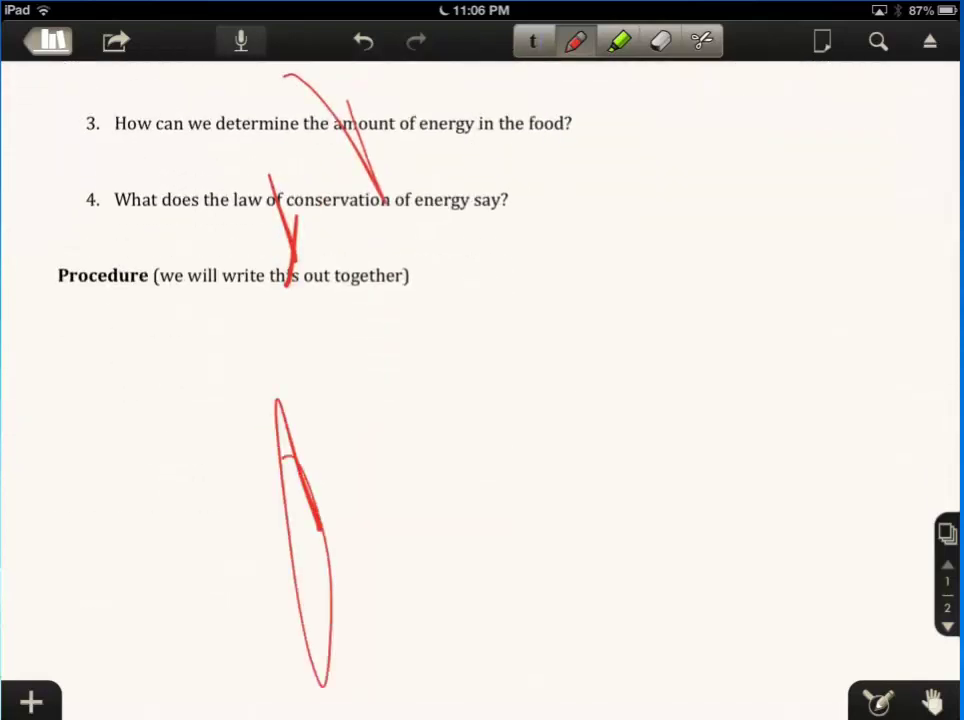
pyautogui.click(116, 46)
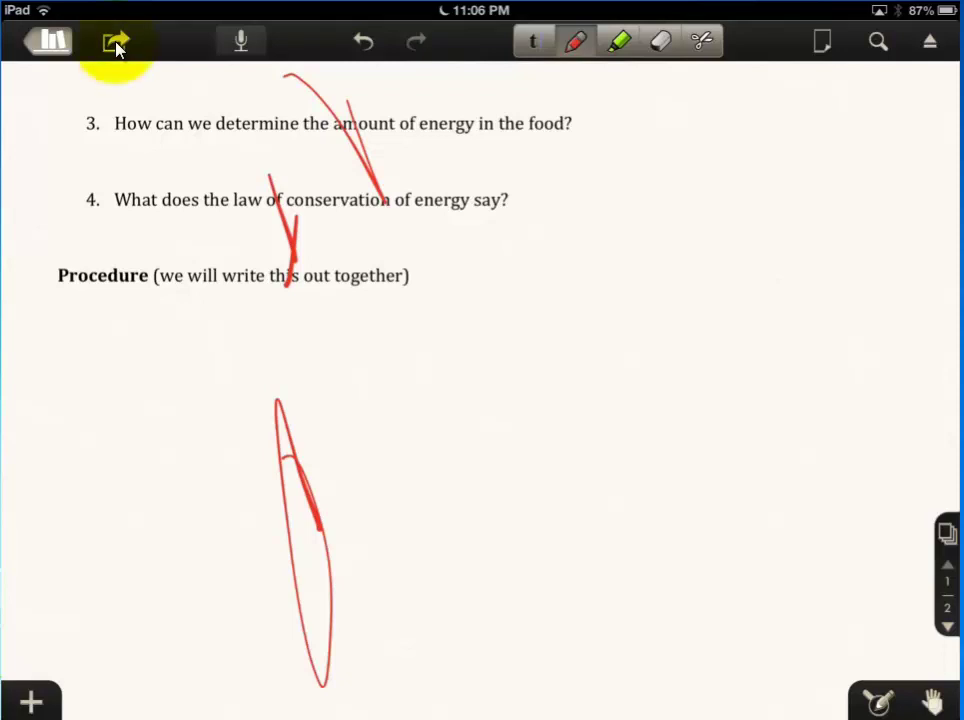
pyautogui.click(116, 46)
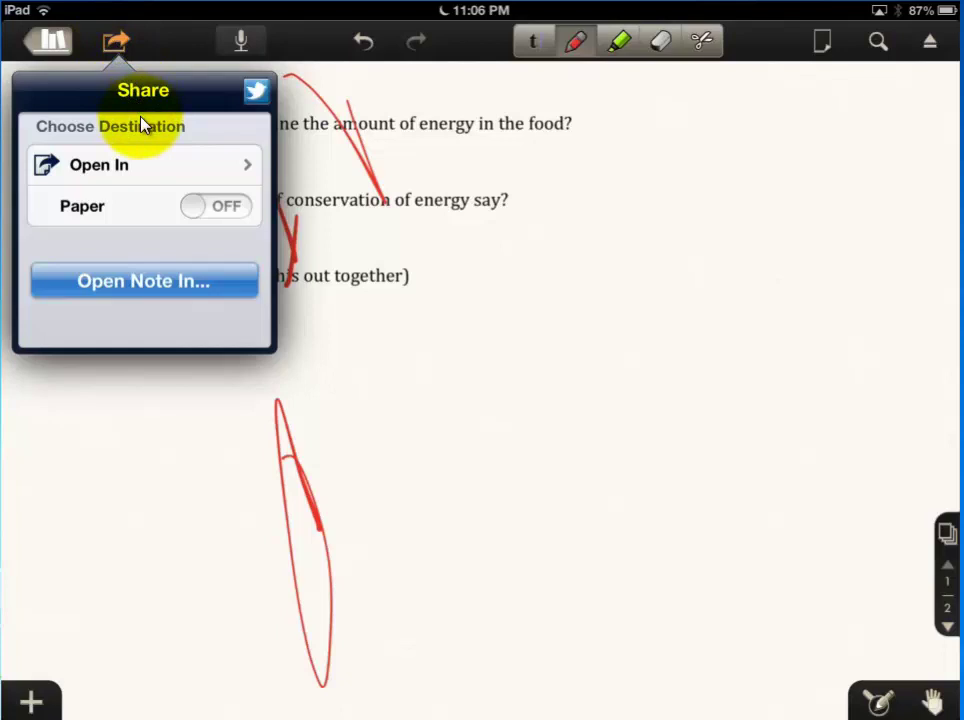
pyautogui.click(125, 162)
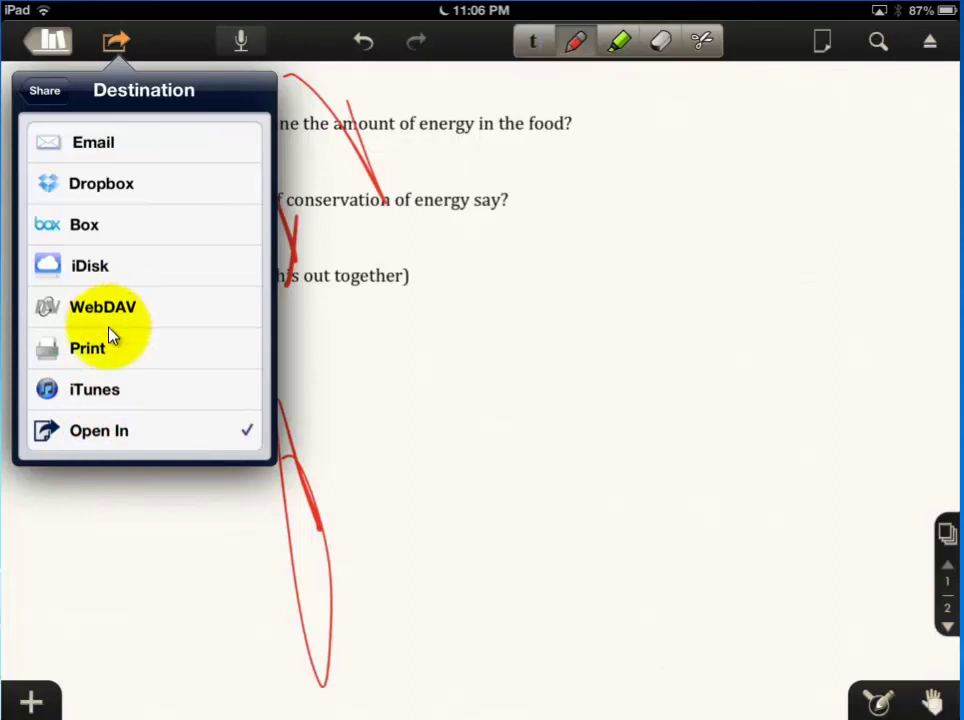
pyautogui.click(128, 450)
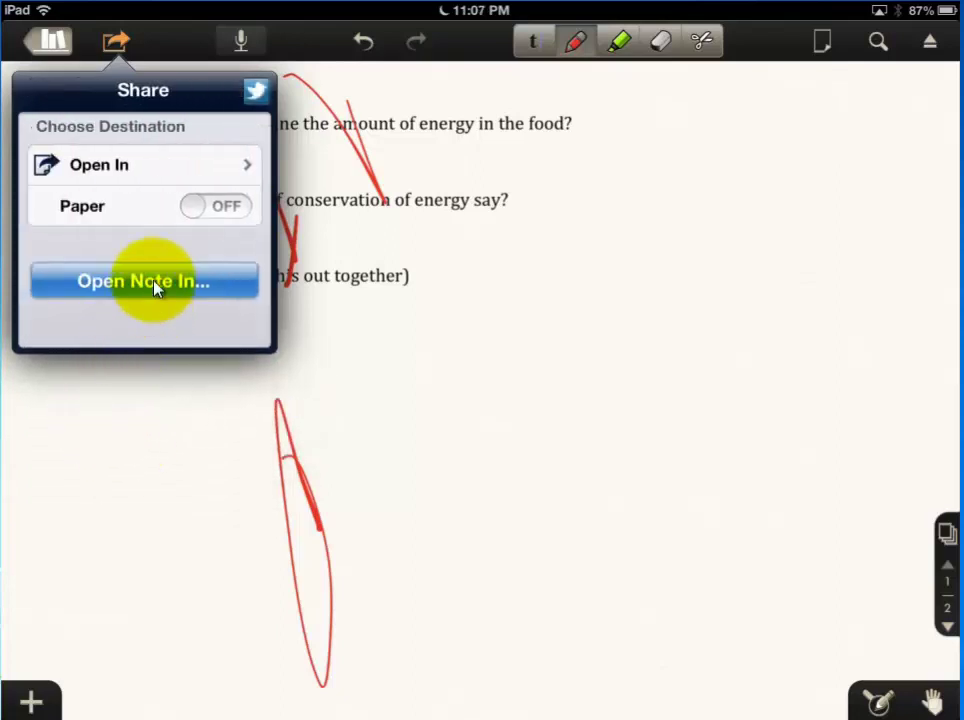
pyautogui.click(155, 286)
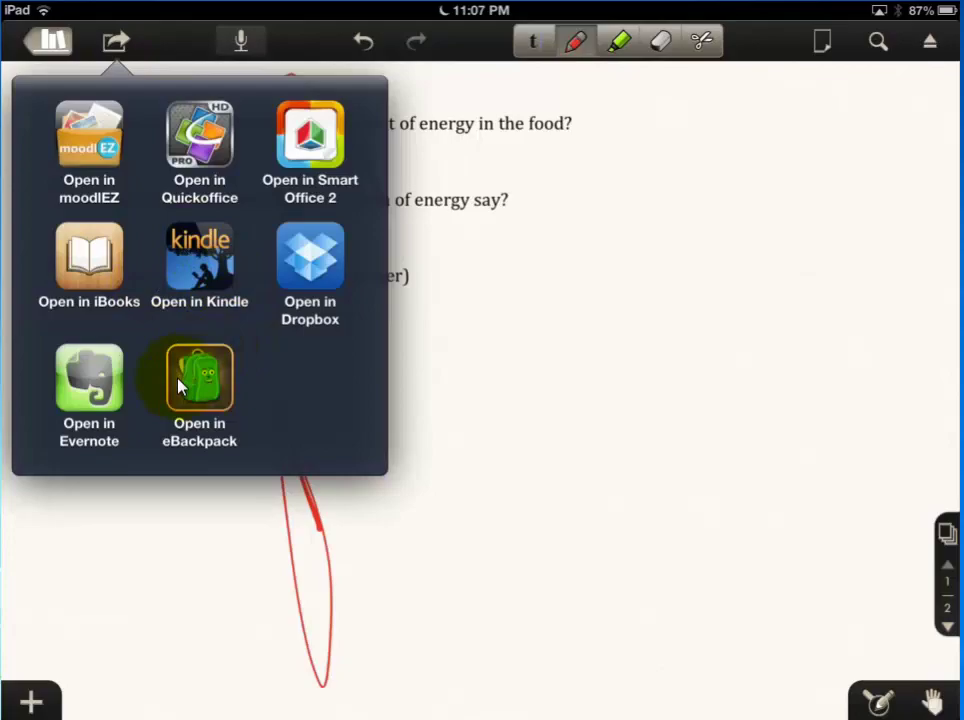
# Open the note in eBackpack and copy it into Assignment Turn-In > 4th Science 9-4 > Lab 2-3 Thermal Energy
pyautogui.click(180, 385)
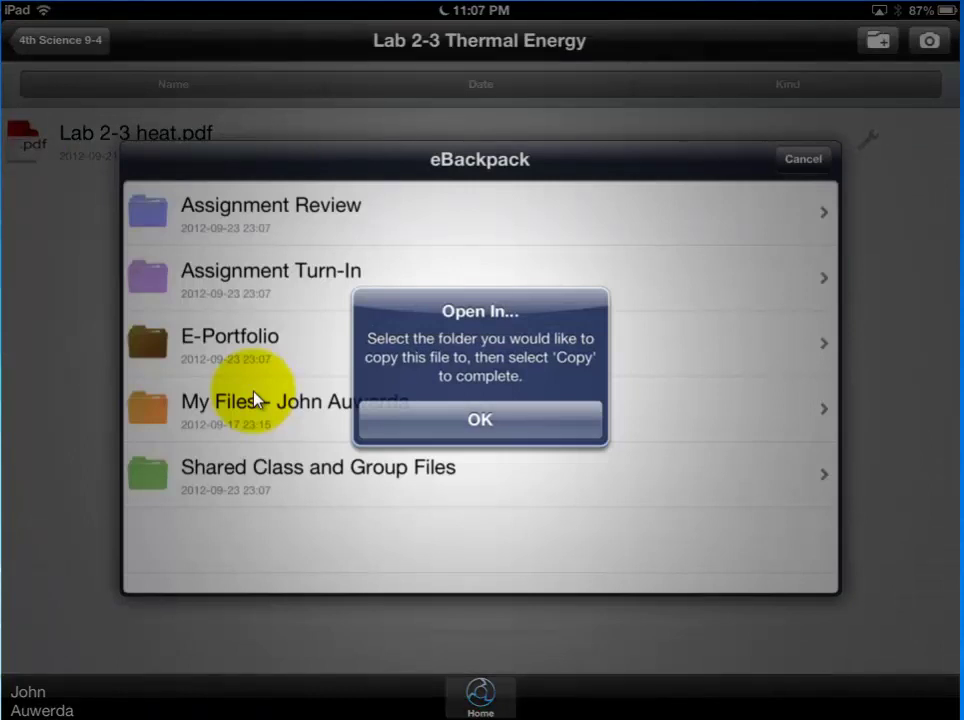
pyautogui.click(502, 415)
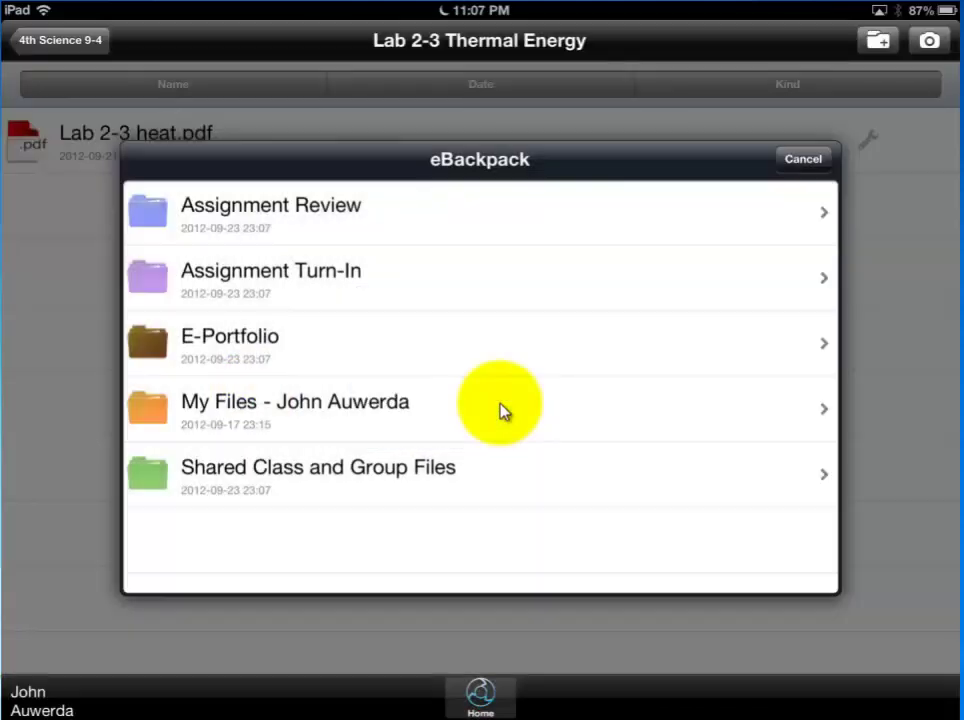
pyautogui.click(366, 300)
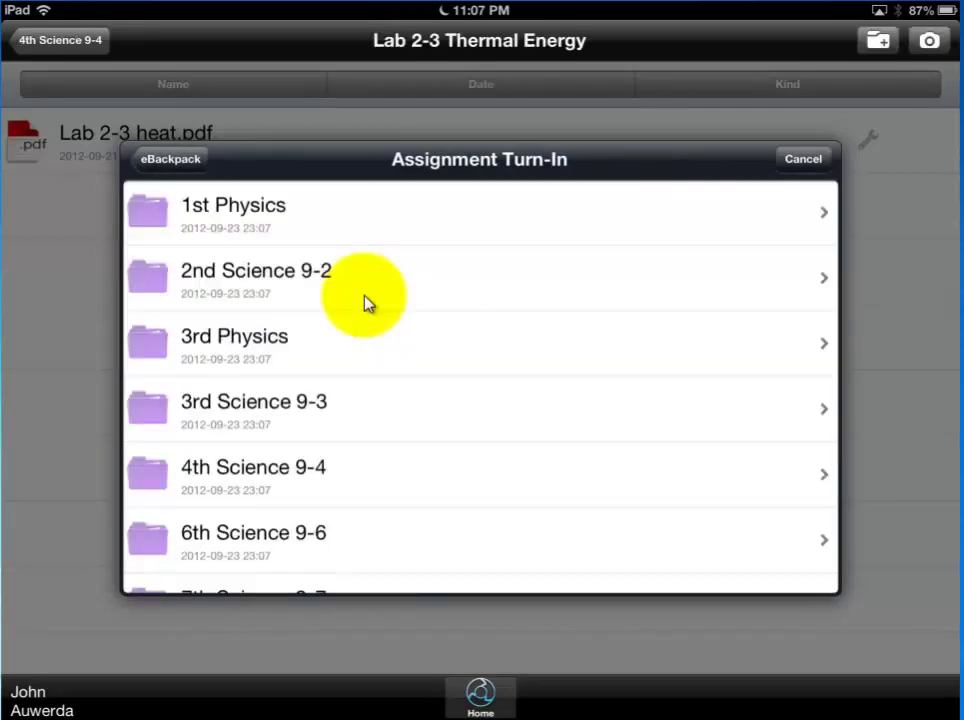
pyautogui.click(344, 476)
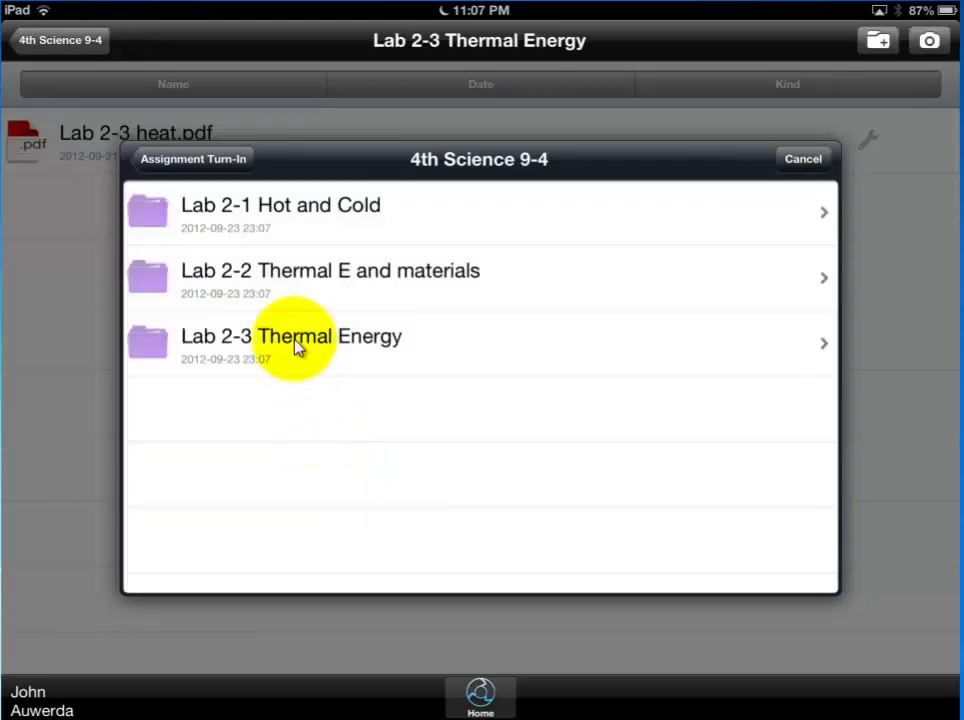
pyautogui.click(295, 345)
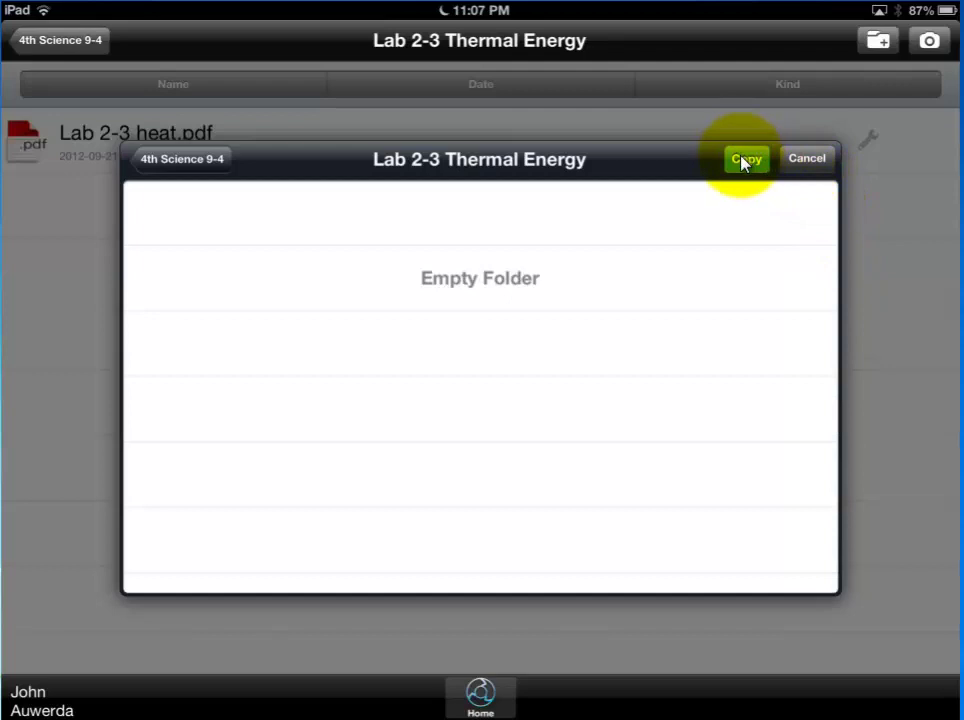
pyautogui.click(746, 159)
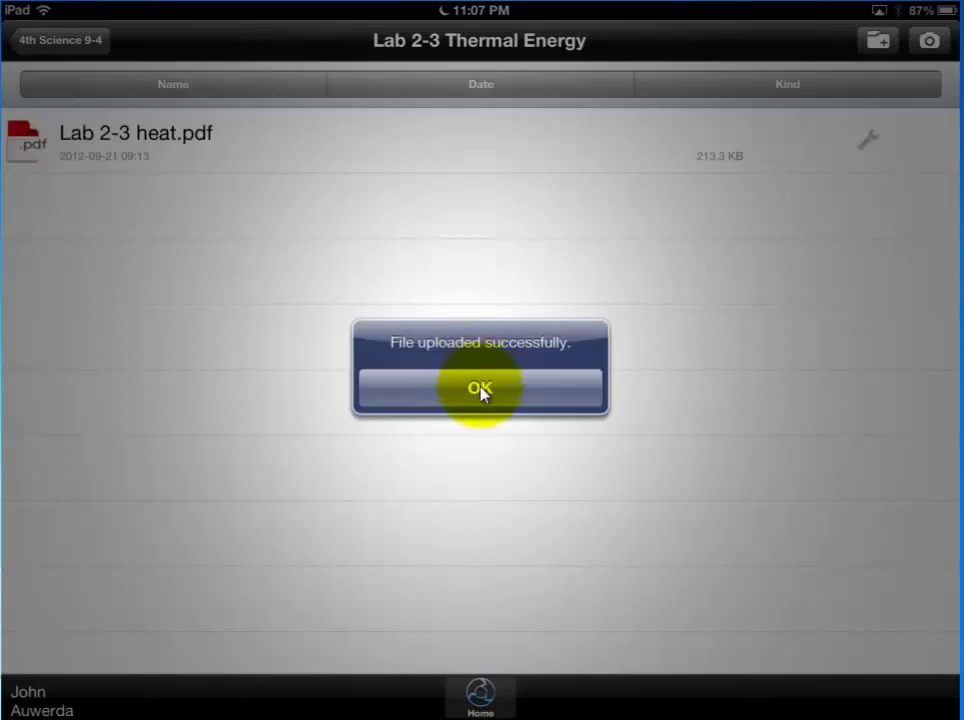
# Confirm the upload and browse to Assignment Turn-In > 4th Science 9-4 > Lab 2-3 Thermal Energy
pyautogui.click(480, 389)
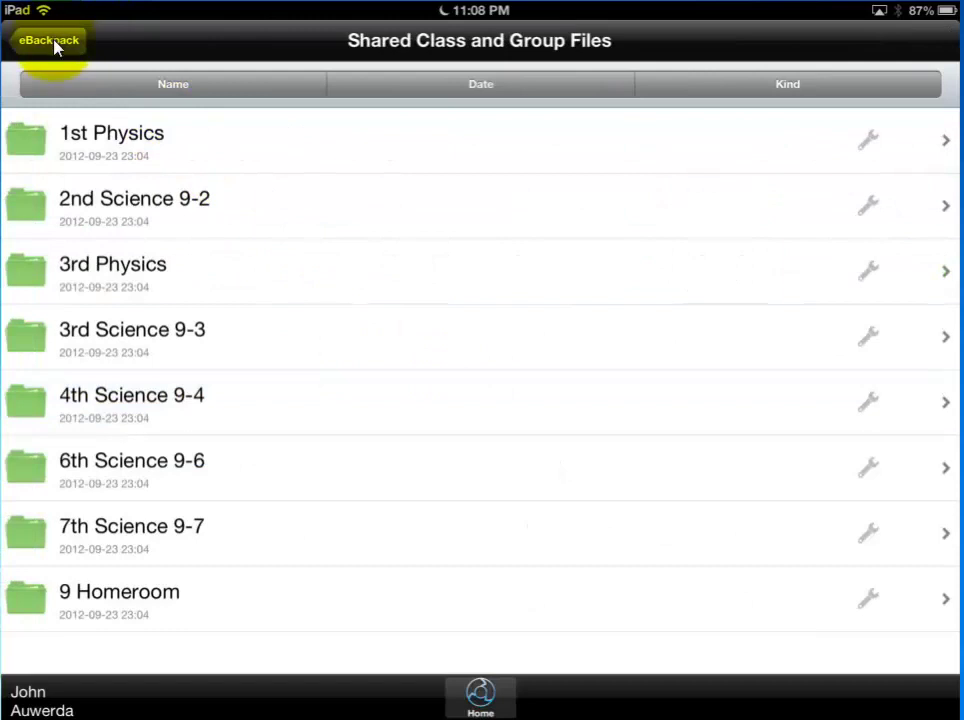
pyautogui.click(55, 42)
pyautogui.click(62, 208)
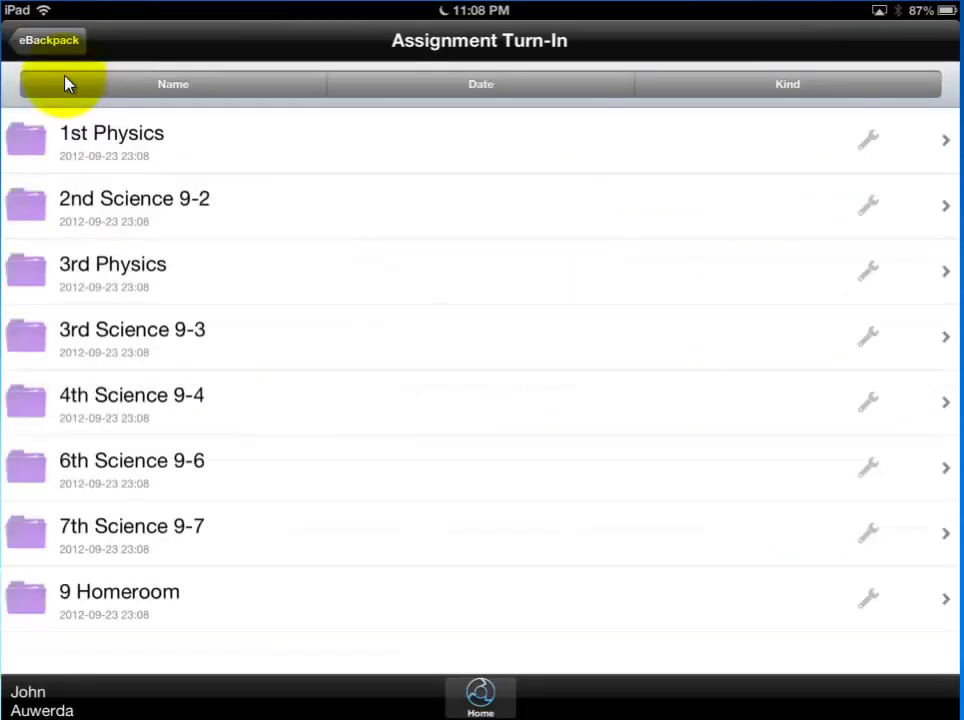
pyautogui.click(157, 403)
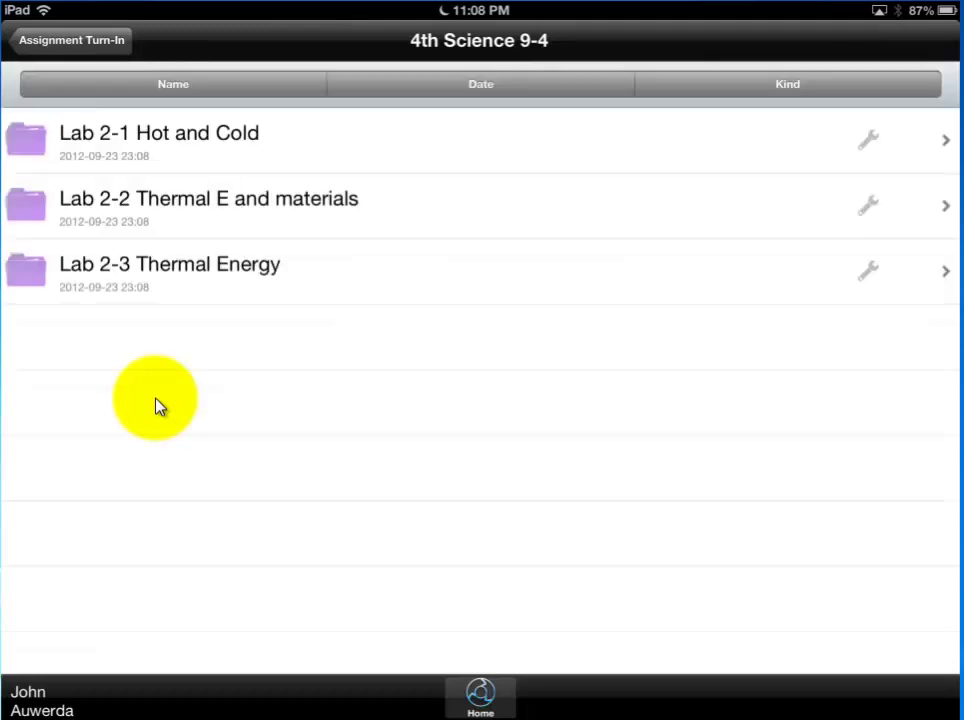
pyautogui.click(157, 290)
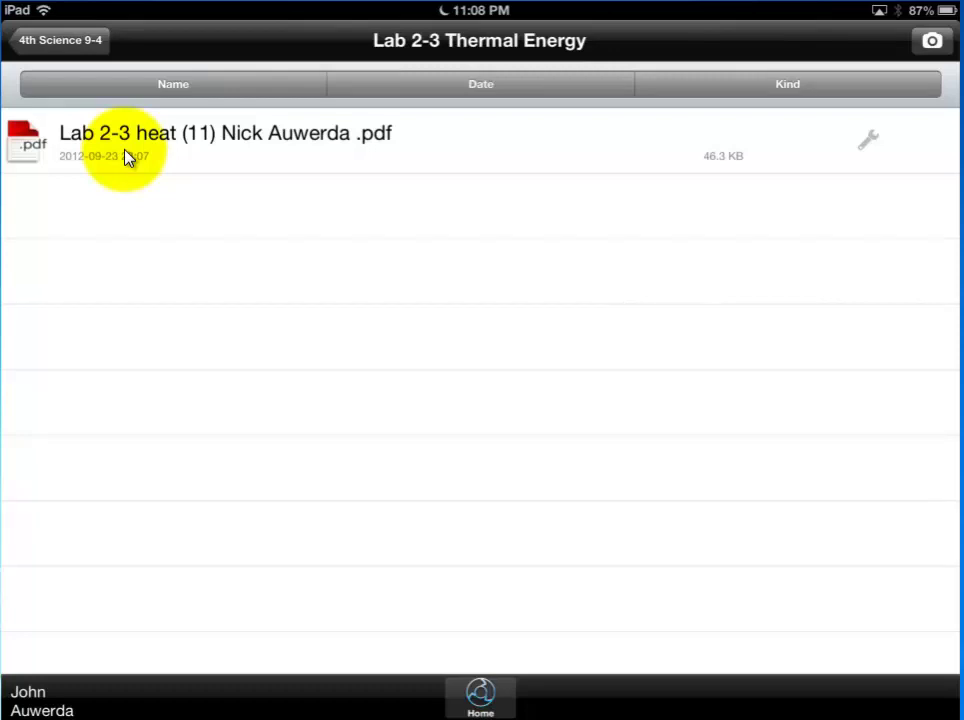
# Open the submitted Lab 2-3 heat (11) PDF to view its annotated page 1
pyautogui.click(125, 157)
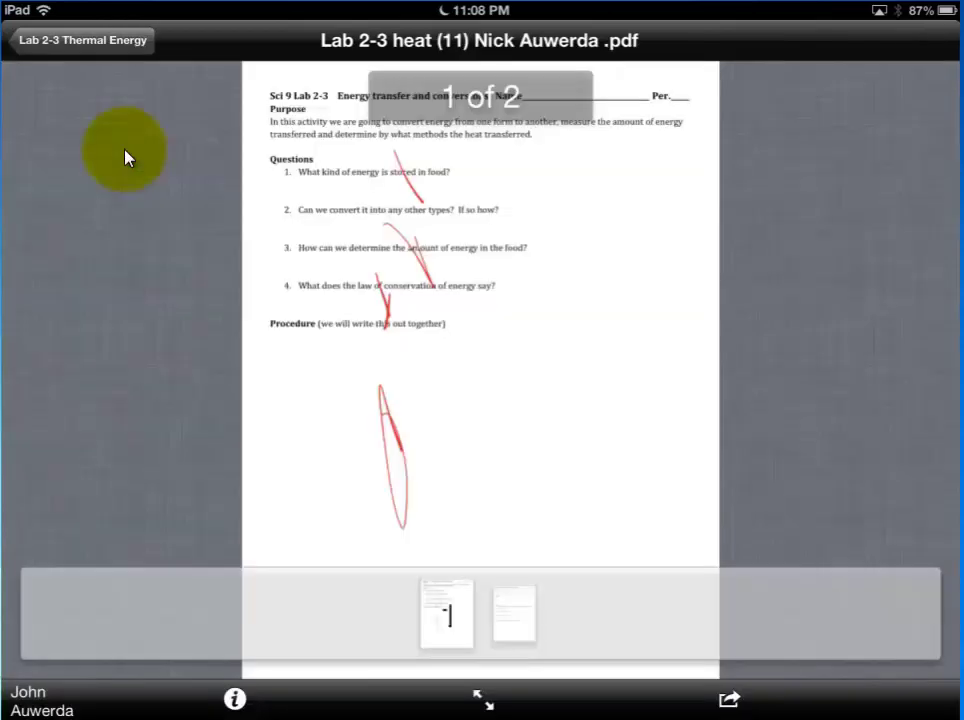